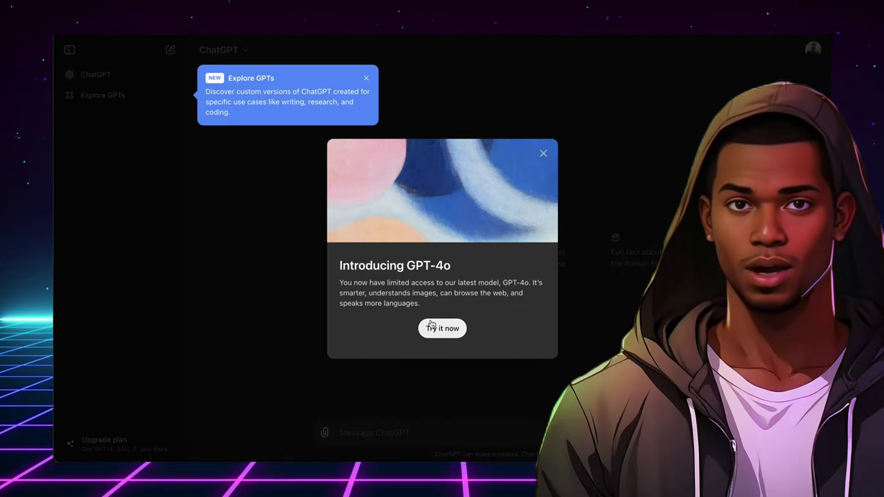
Close the GPT-4o introduction popup and open the Explore GPTs directory
left_click(446, 330)
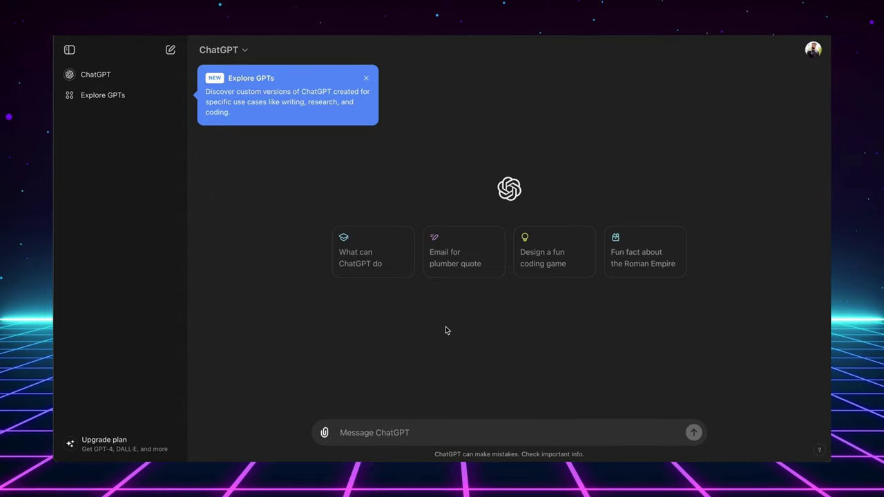
left_click(116, 97)
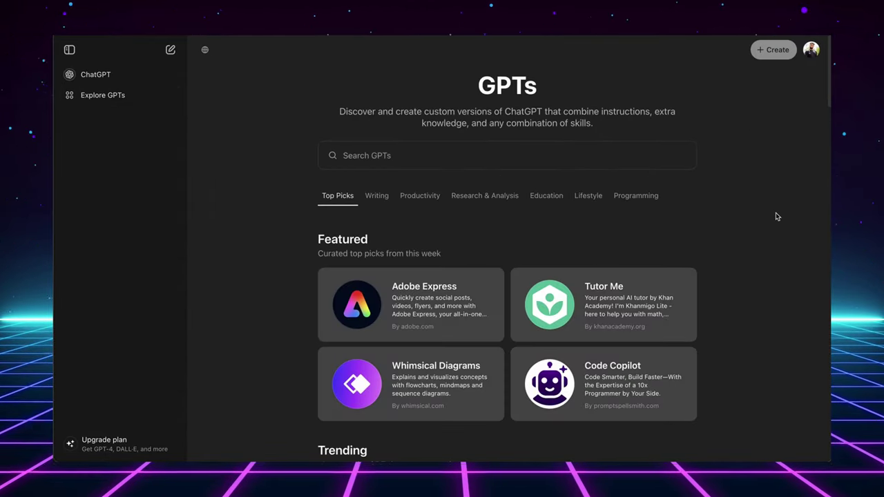
scroll(776, 217, "down", 2)
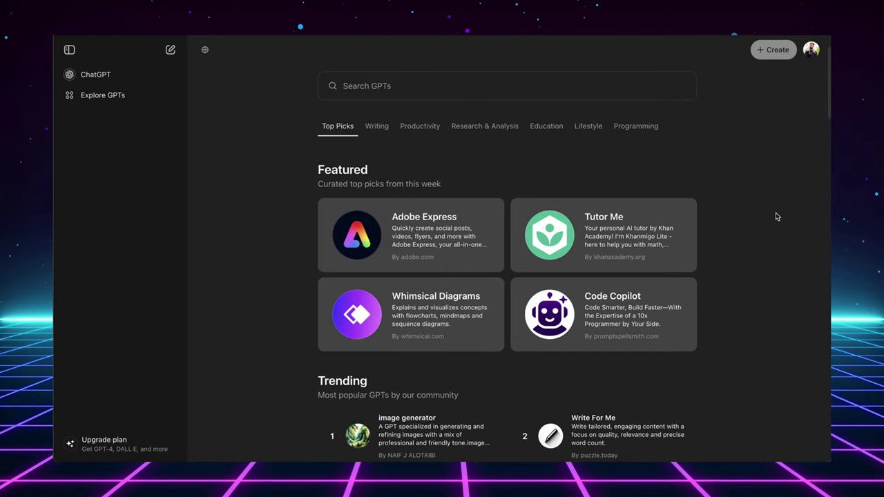
scroll(801, 308, "down", 3)
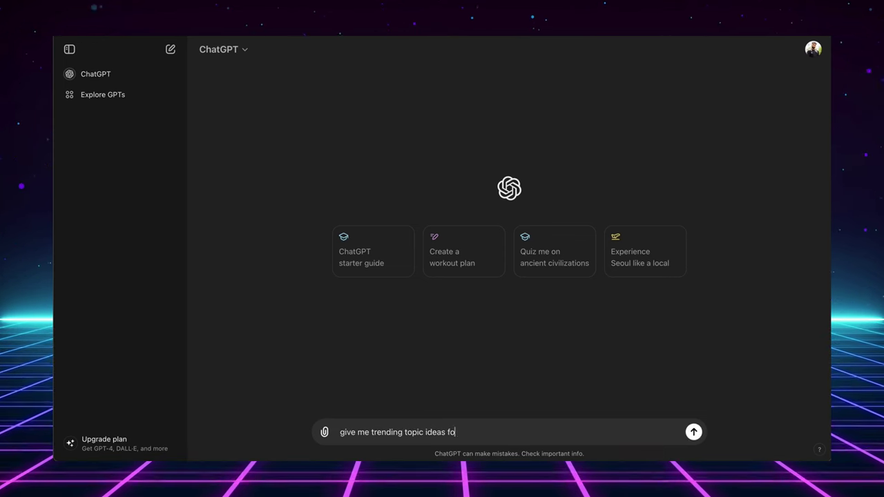
Get trending fitness topic ideas, review them, then ask for a killer meditation title and description
key("Return")
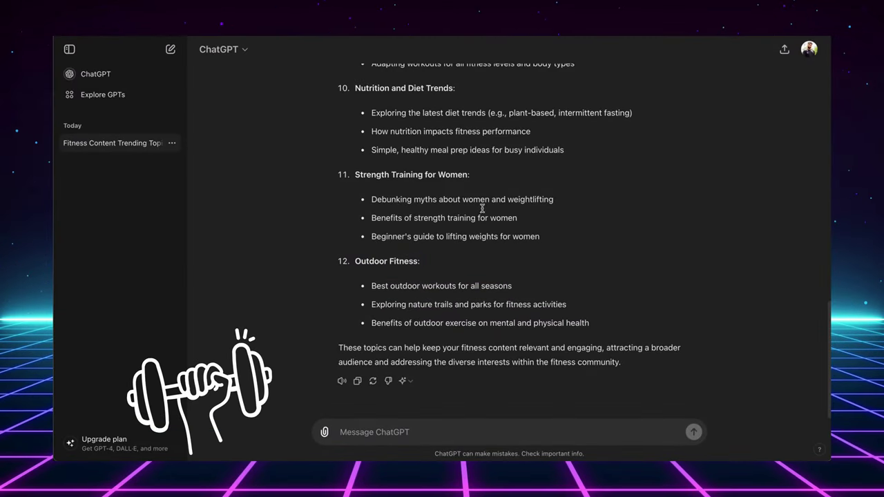
left_click_drag(596, 133, 612, 152)
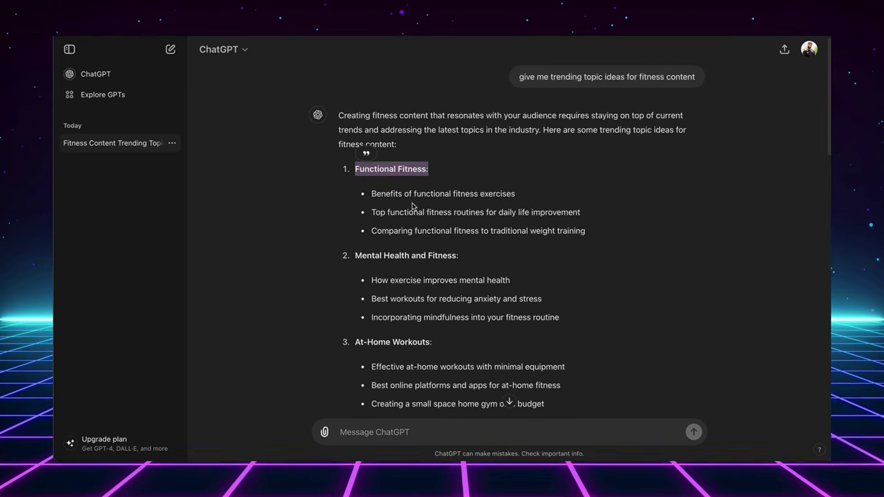
scroll(356, 230, "down", 5)
left_click_drag(356, 230, 436, 230)
scroll(435, 230, "down", 1)
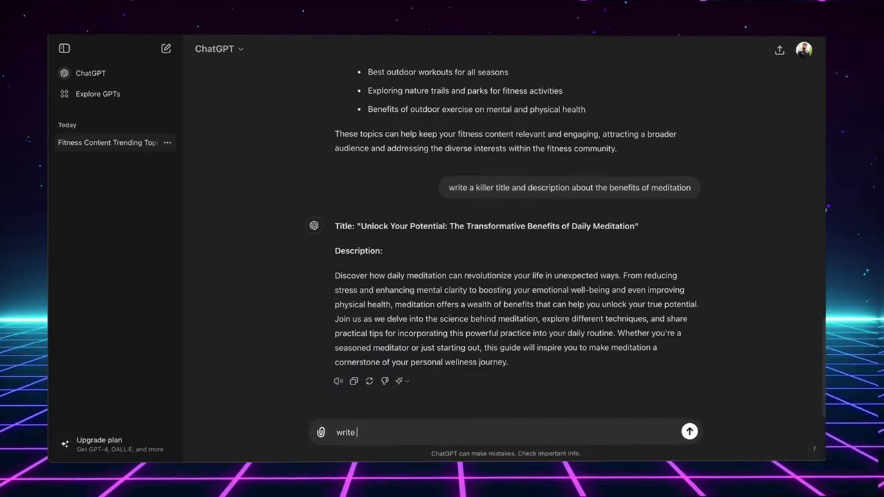
type("a killer title ")
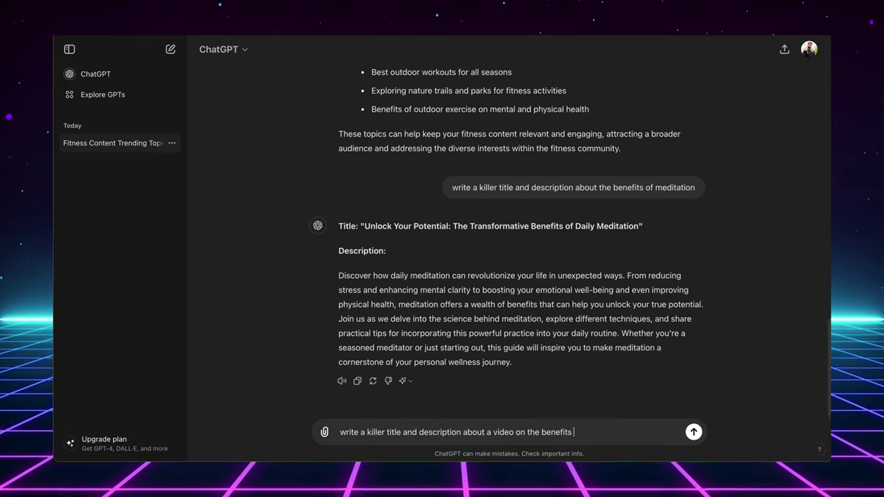
type("and description")
Request a killer title and description for a video on the benefits of meditation
key("Return")
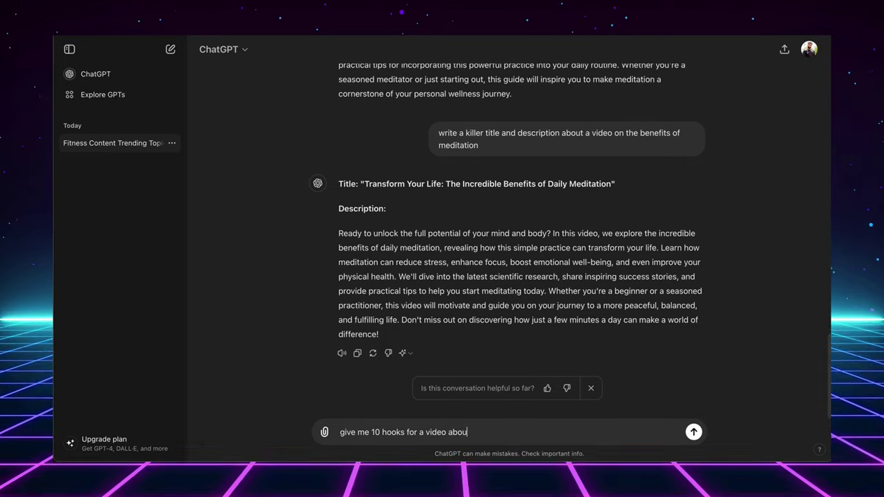
Get 10 hooks for an AI-tools video, then add descriptions with SEO keywords
type("ai tools")
key("Return")
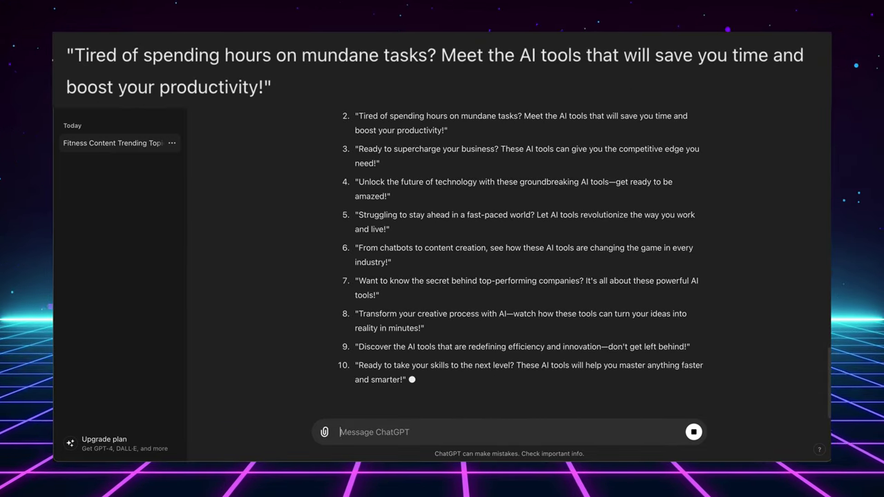
scroll(362, 283, "down", 2)
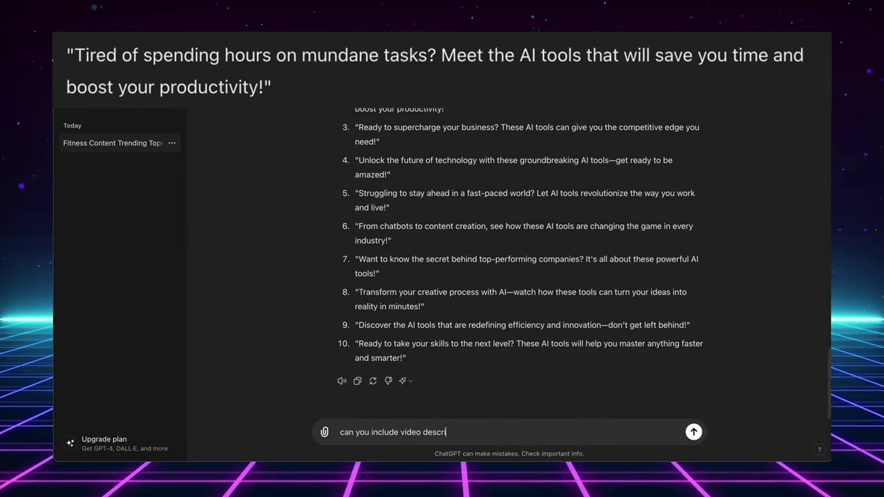
type("ption with SEO keywords")
key("Return")
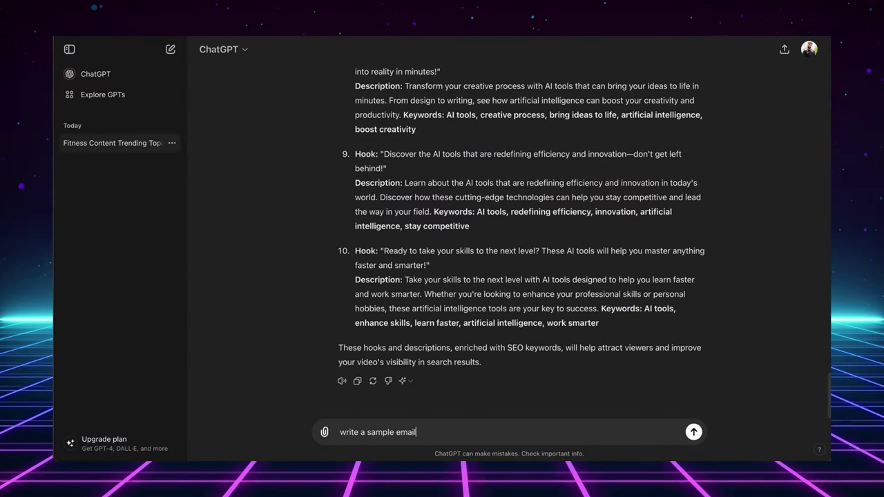
Request the sponsor partnership email and review its subject, body and numbered benefits list
type("ntial spon")
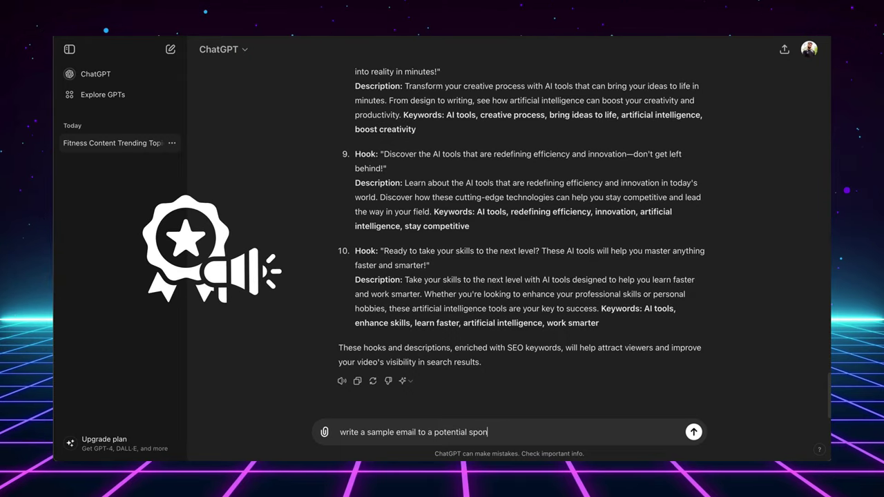
type("sor, using")
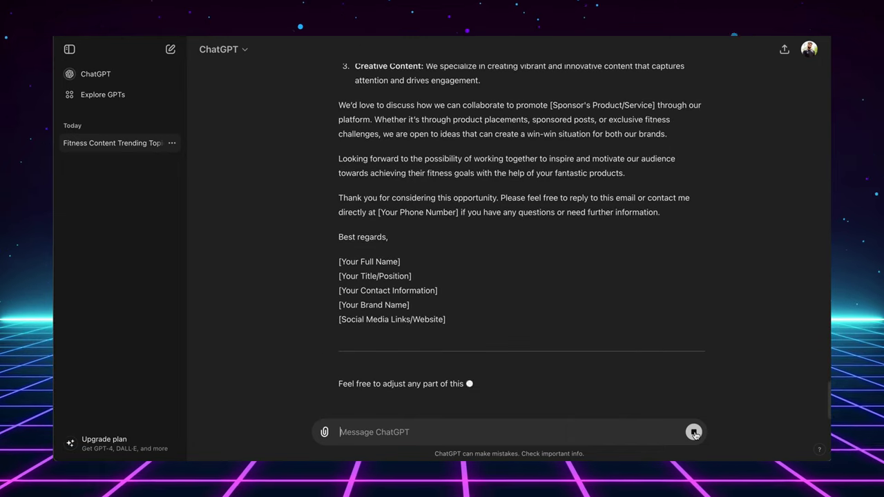
scroll(739, 297, "up", 5)
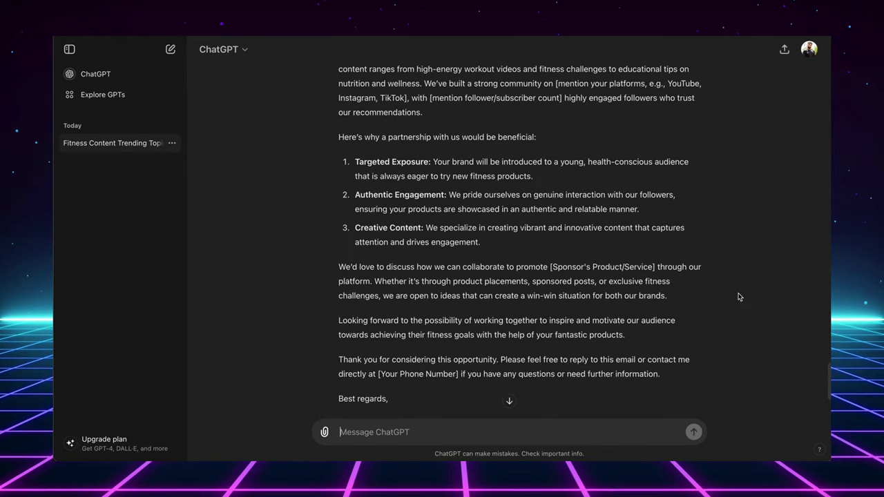
scroll(738, 297, "up", 2)
scroll(738, 297, "up", 2)
scroll(739, 297, "up", 1)
scroll(738, 297, "up", 2)
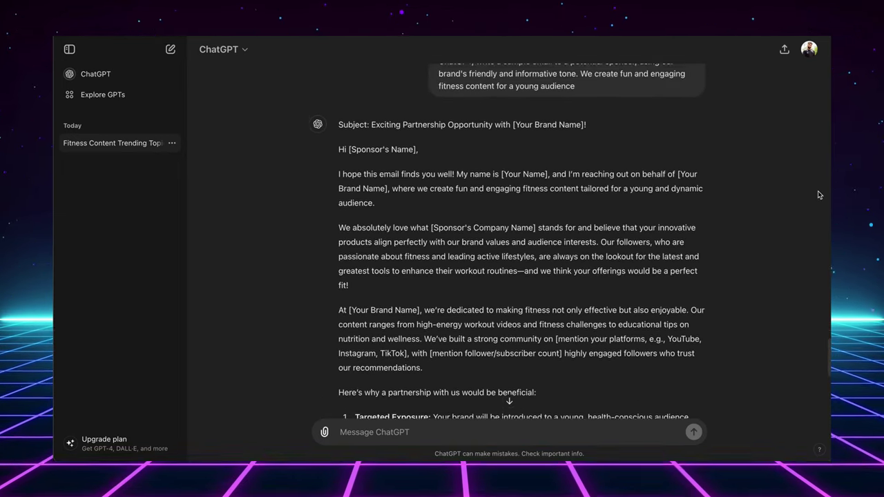
scroll(484, 207, "up", 1)
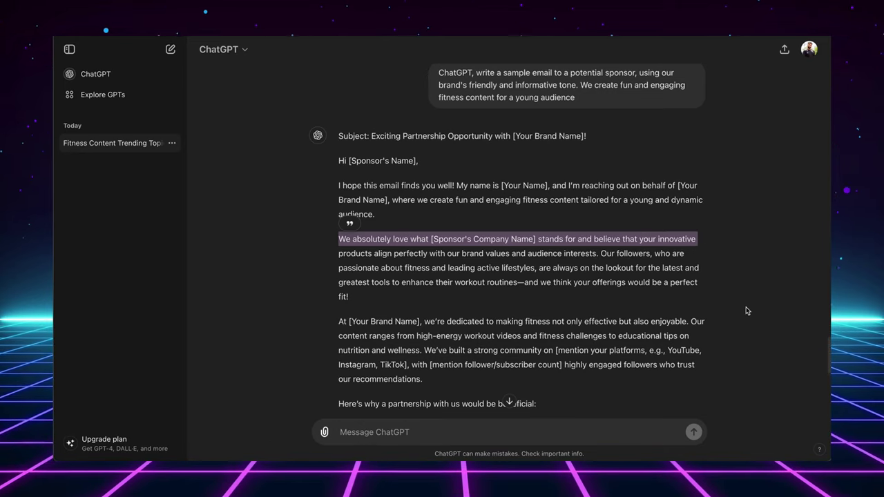
scroll(746, 311, "down", 2)
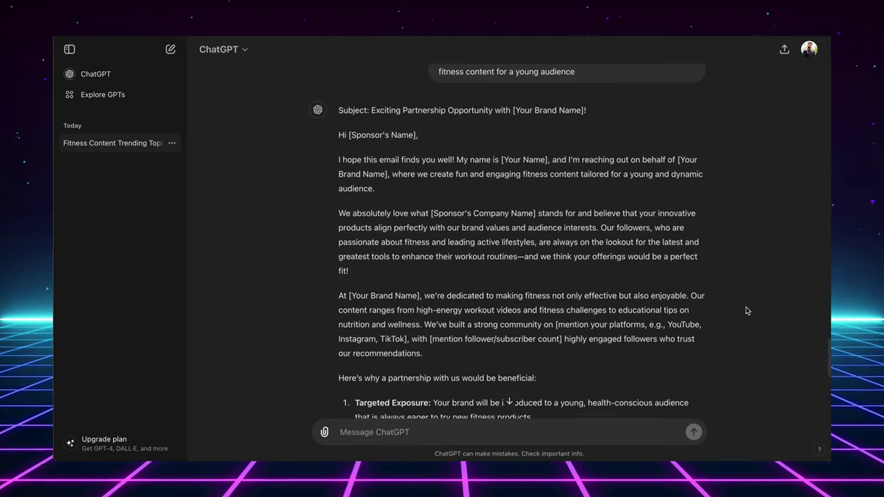
scroll(746, 311, "down", 2)
scroll(746, 310, "down", 3)
scroll(746, 310, "down", 1)
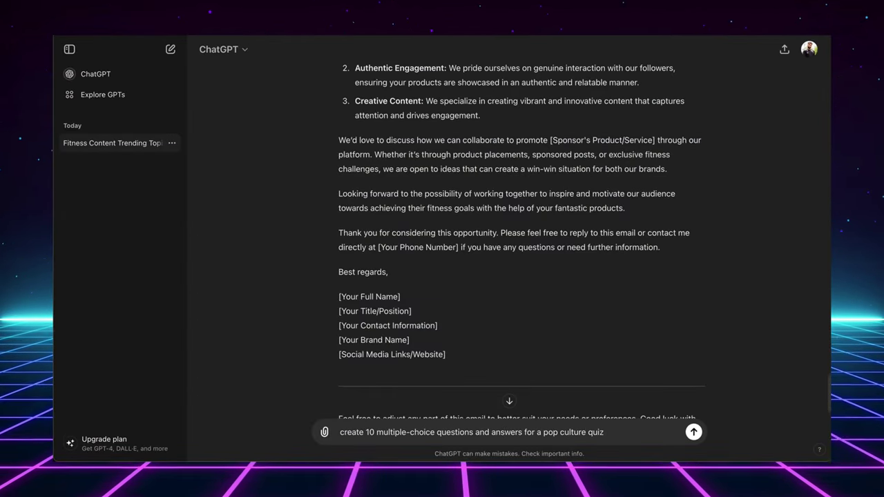
Generate ten multiple-choice pop culture quiz questions, then convert them into a Google Sheets table
key("Return")
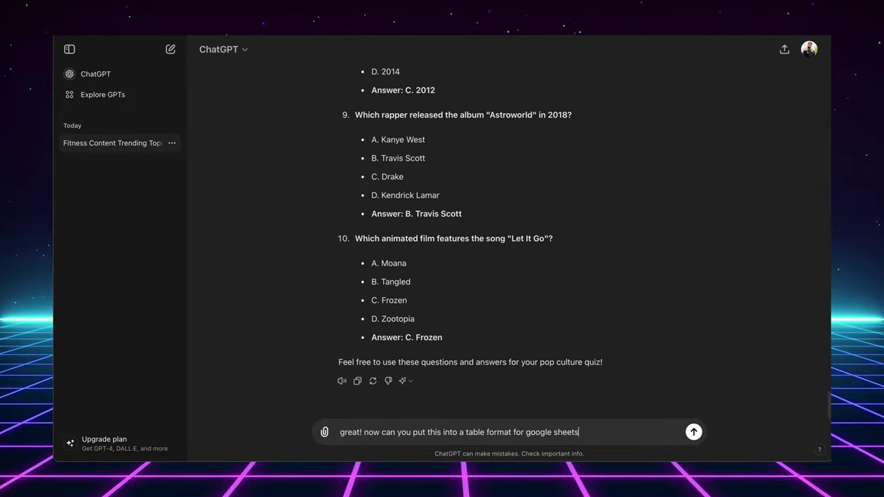
key("Return")
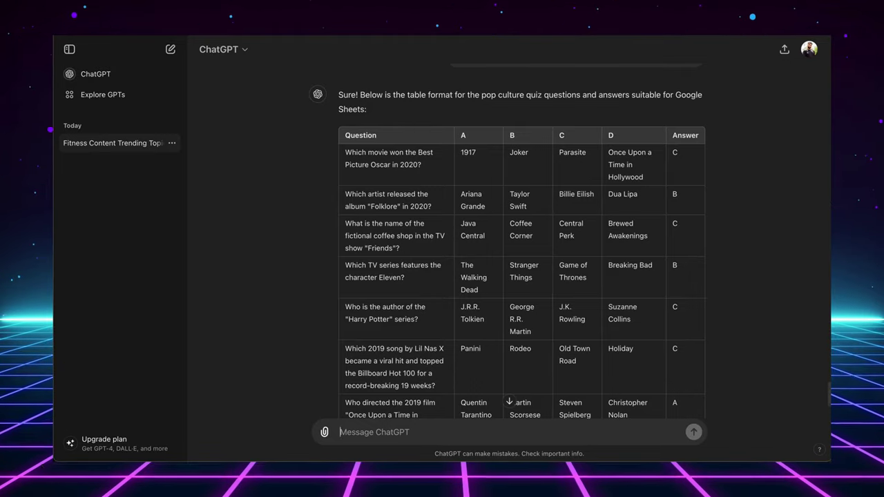
Scroll down to the last row of the pop culture quiz table
scroll(588, 336, "down", 3)
scroll(718, 376, "down", 3)
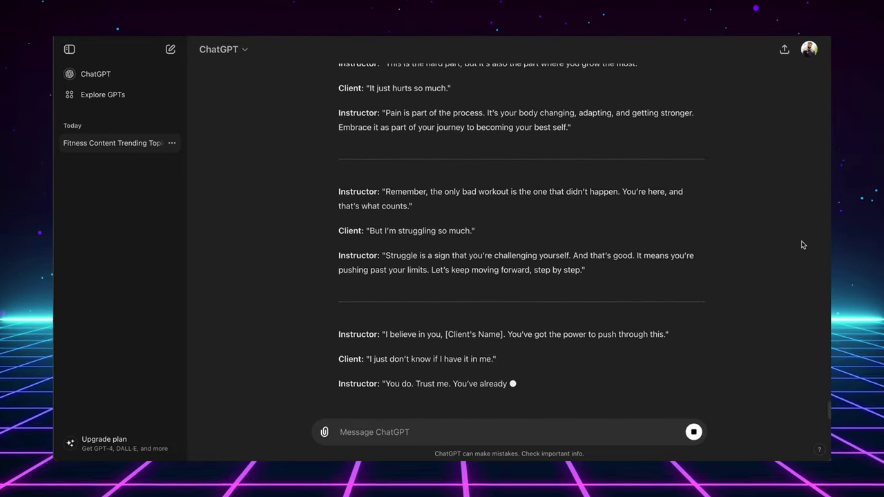
Review the instructor–client dialogues, then request and read a ChatGPT-4.0 features video script
scroll(637, 274, "up", 2)
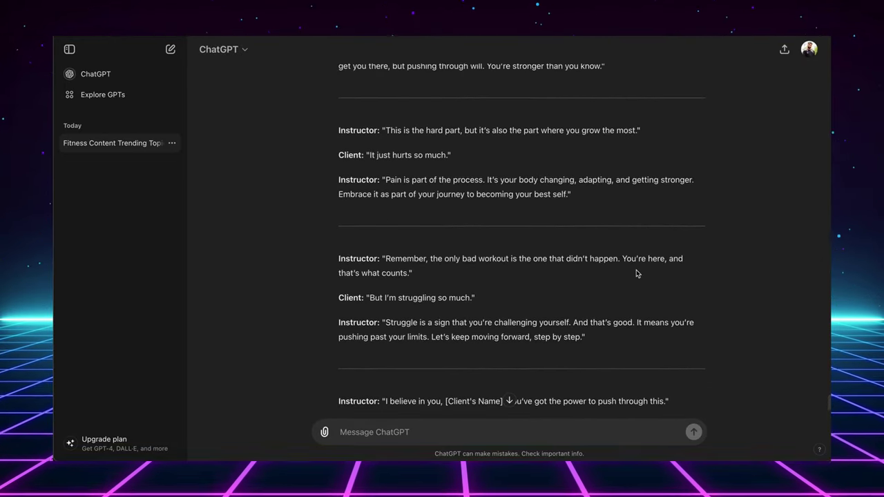
scroll(820, 432, "down", 3)
type("generate a script highlighting the key features of ChatGPT-40")
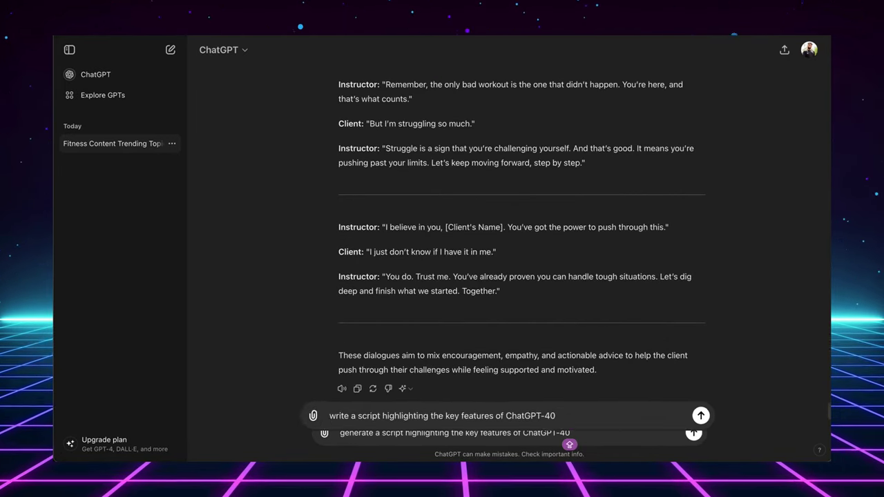
key("Return")
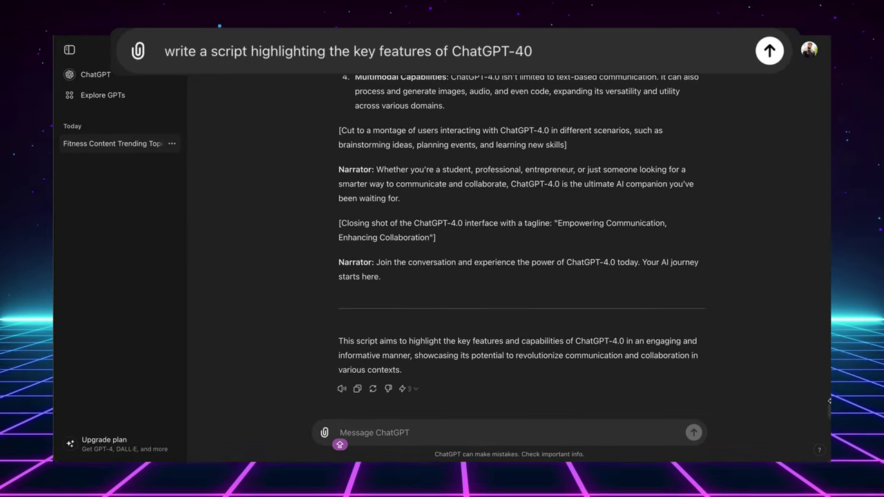
scroll(509, 397, "up", 4)
scroll(536, 281, "up", 2)
scroll(537, 281, "up", 2)
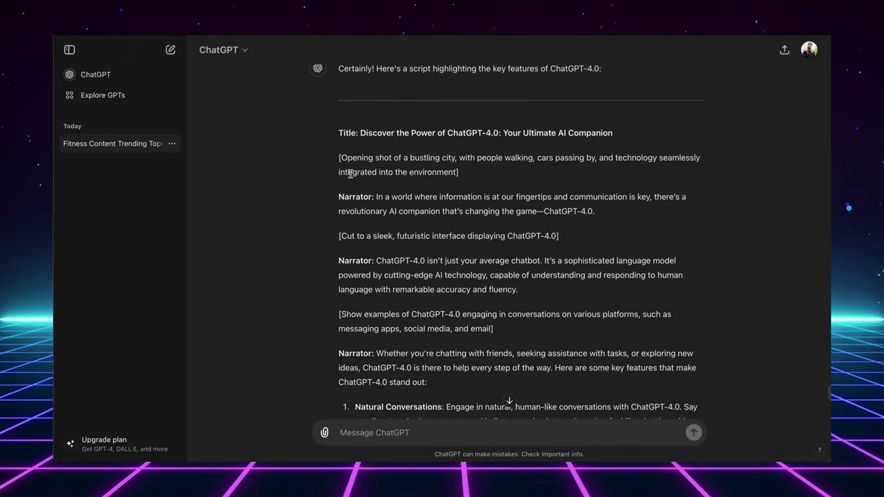
left_click_drag(468, 167, 458, 172)
scroll(414, 173, "down", 1)
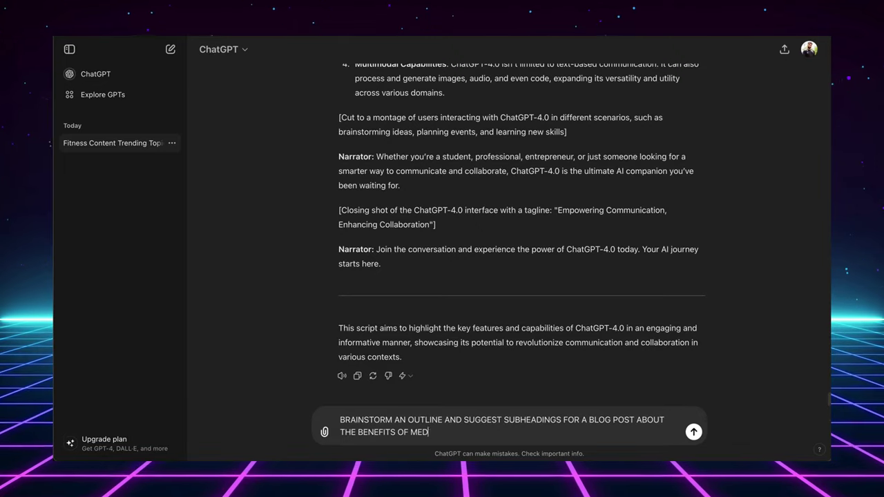
Request a meditation-benefits blog outline and review it from 'The Transformative Power of Meditation' title
key("Return")
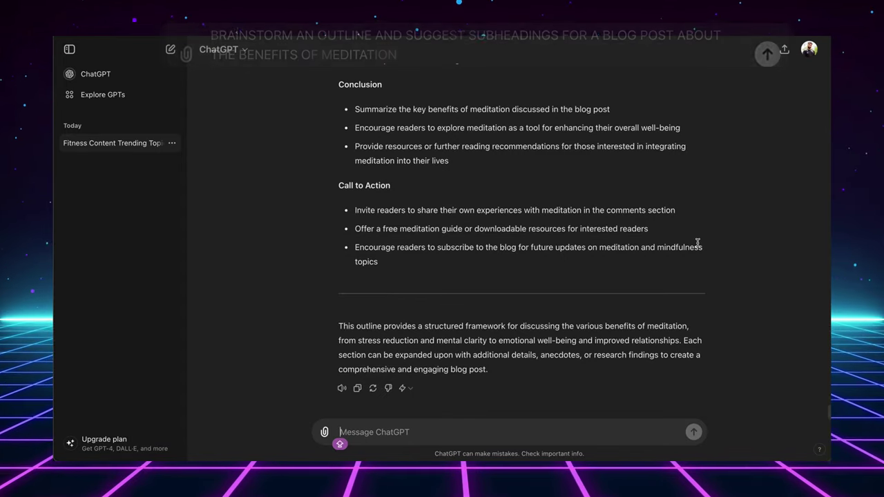
scroll(696, 277, "up", 2)
scroll(698, 245, "up", 3)
scroll(718, 235, "up", 2)
scroll(737, 221, "up", 2)
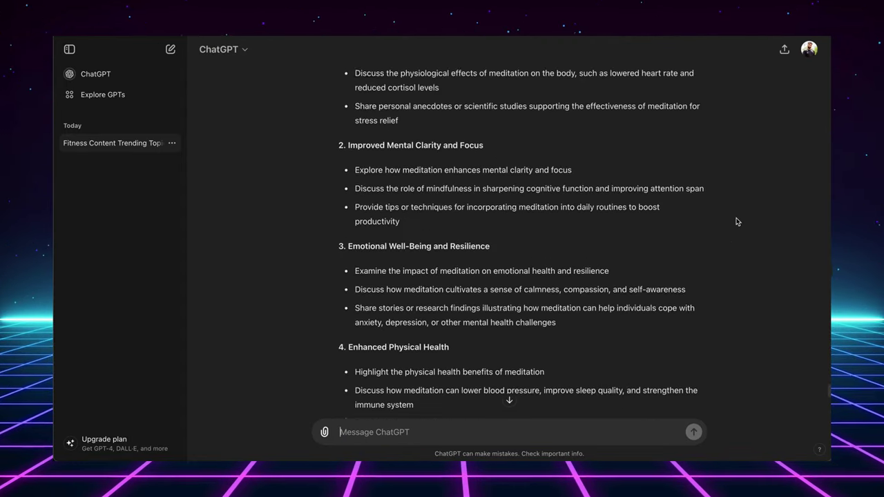
scroll(736, 219, "up", 3)
scroll(739, 233, "up", 3)
scroll(739, 231, "down", 1)
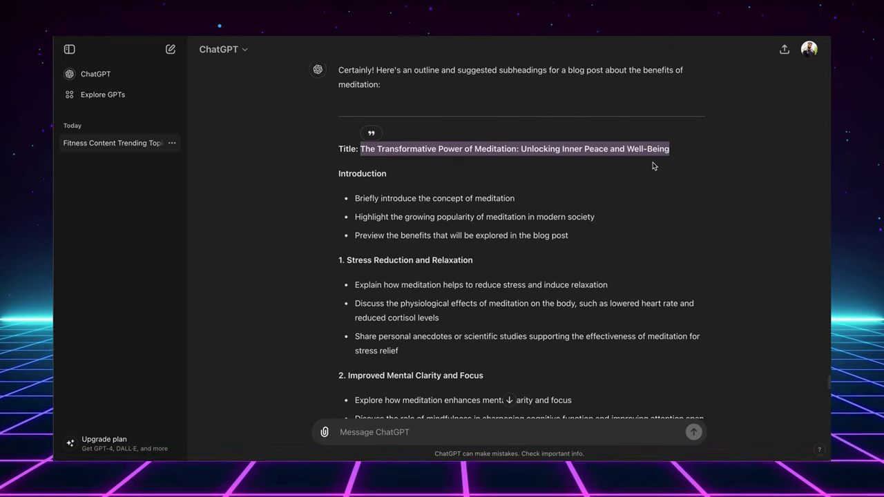
left_click(350, 181)
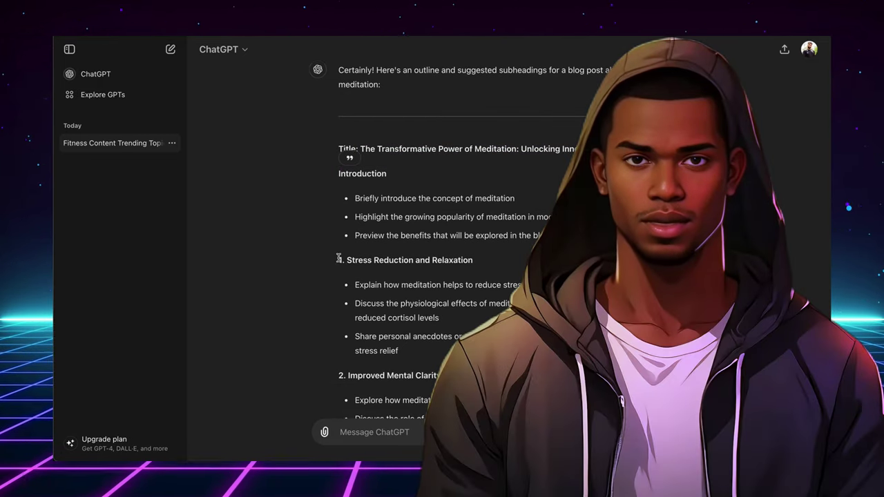
scroll(483, 256, "down", 3)
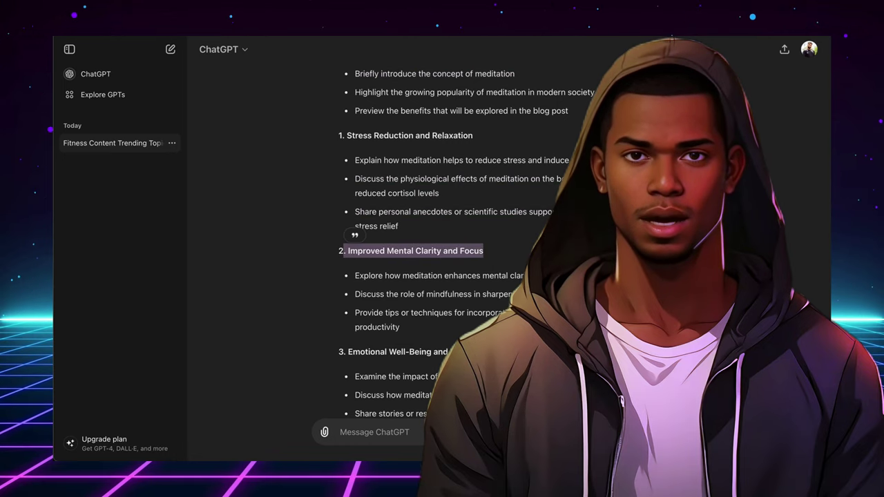
scroll(506, 205, "down", 4)
triple_click(494, 189)
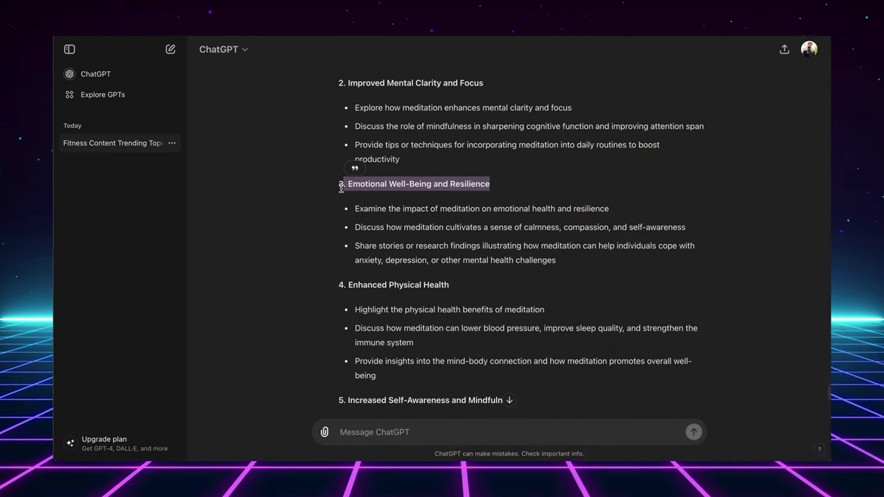
triple_click(476, 289)
scroll(477, 290, "down", 5)
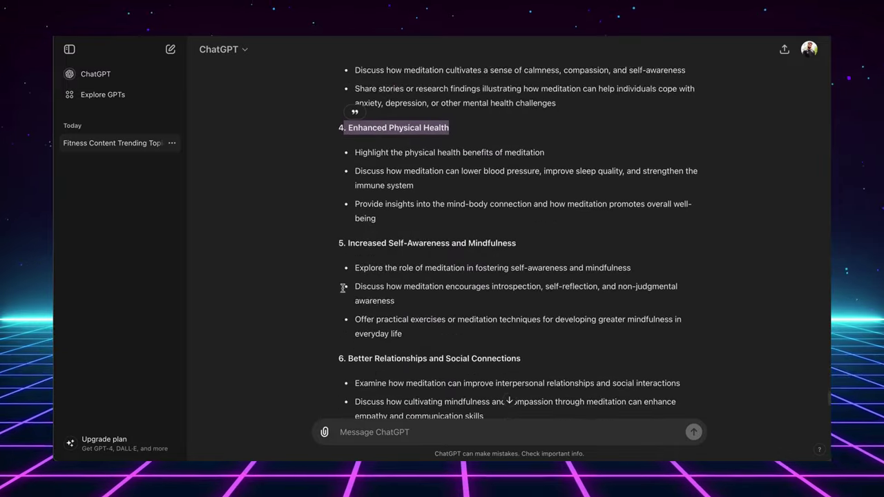